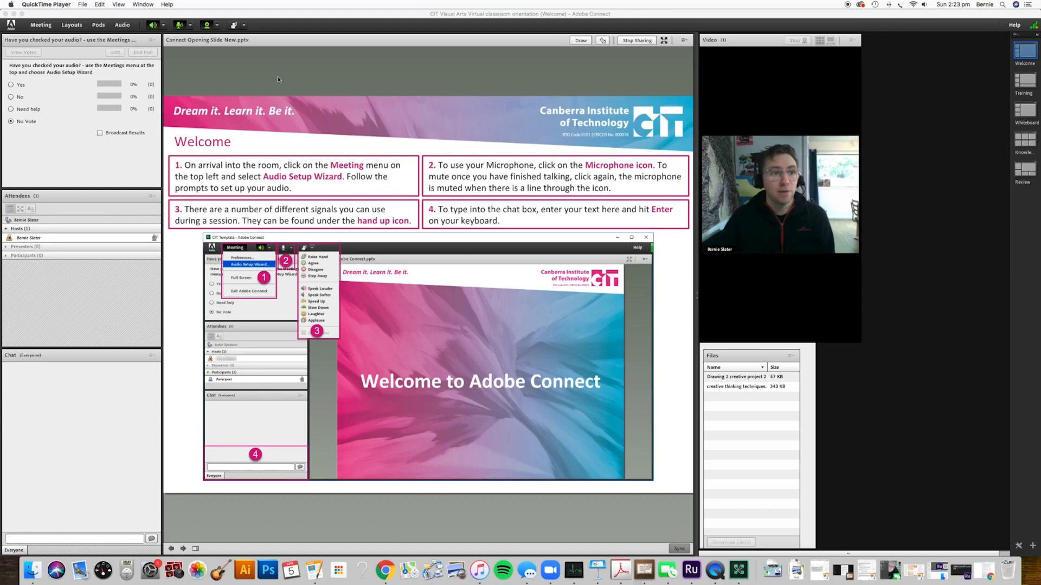
Open the Audio Setup Wizard to view its welcome page, and cancel it without starting the setup
click(42, 26)
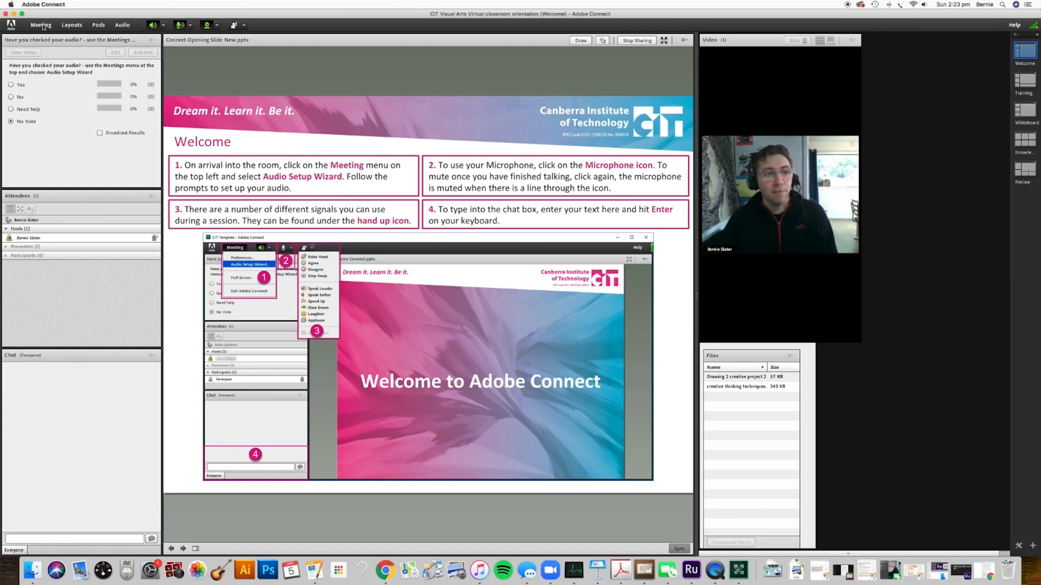
click(42, 26)
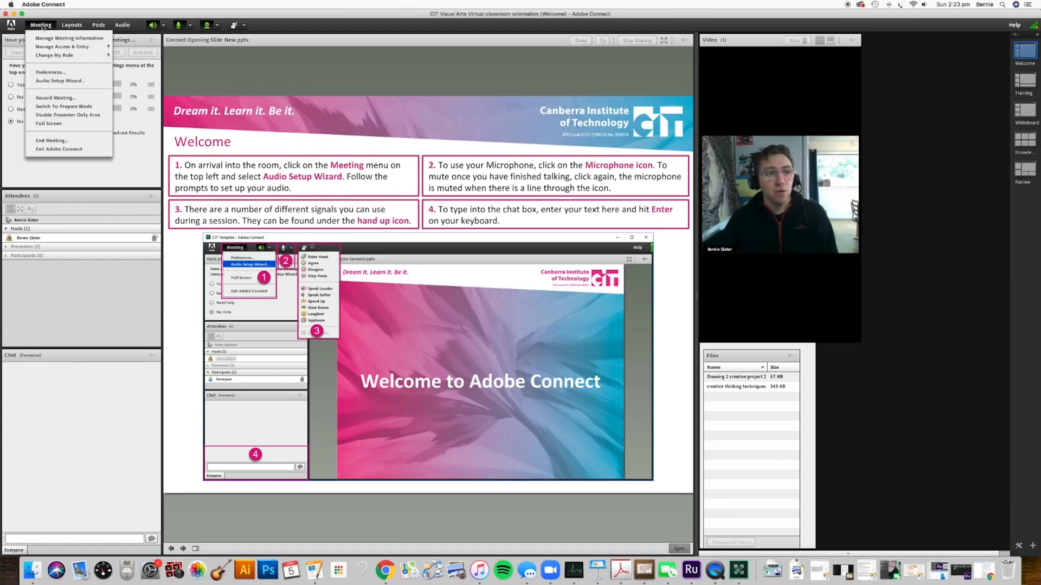
click(55, 81)
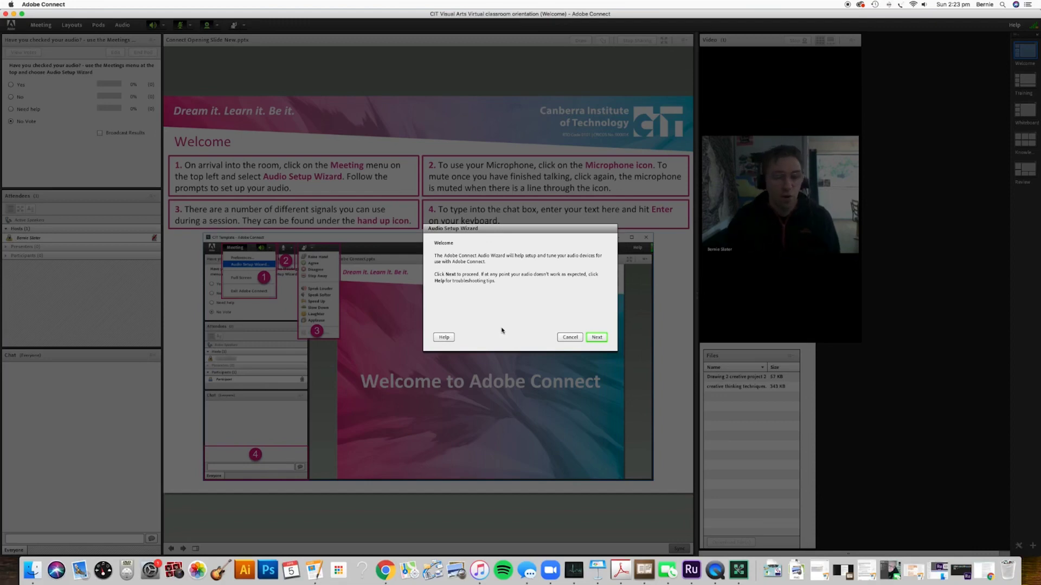
click(569, 337)
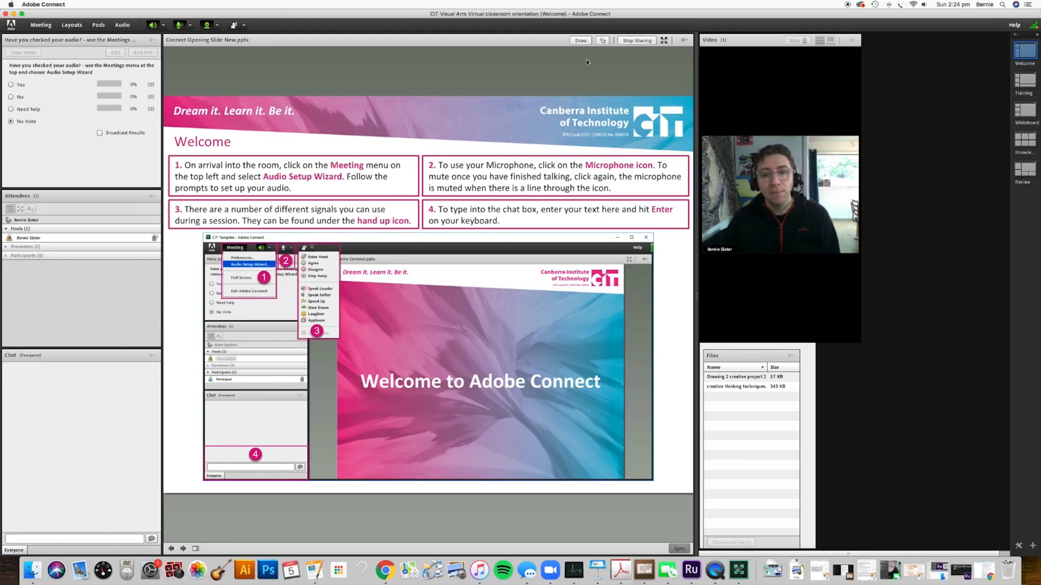
Look through the microphone options and the list of status signals such as Raise Hand and Agree
click(192, 26)
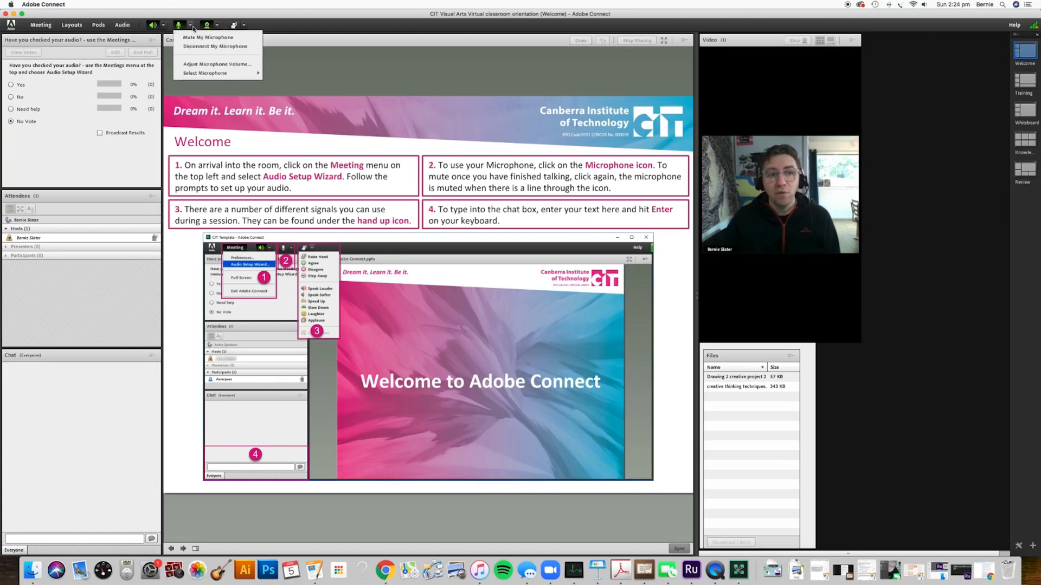
click(193, 27)
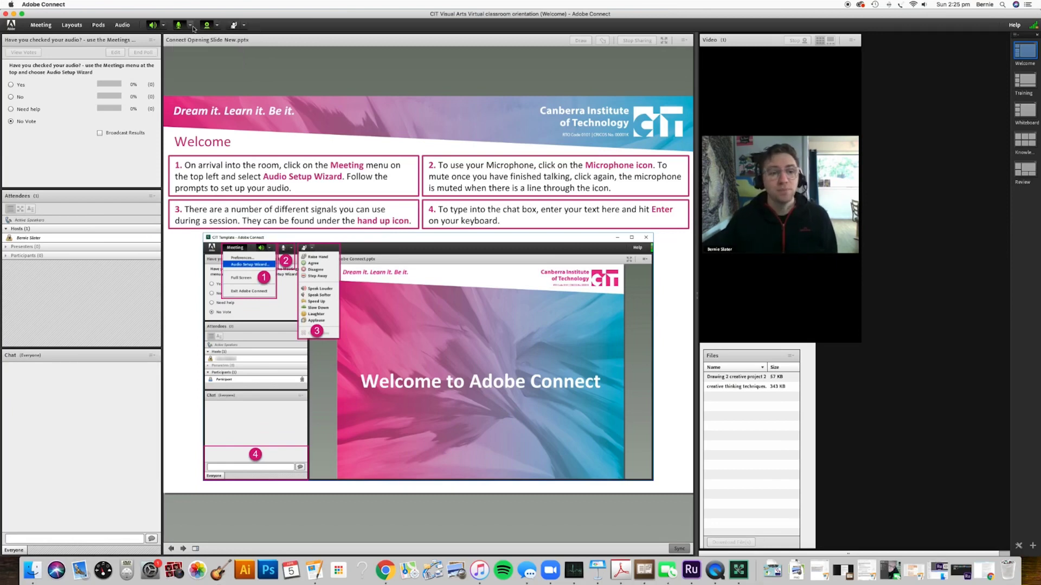
click(242, 26)
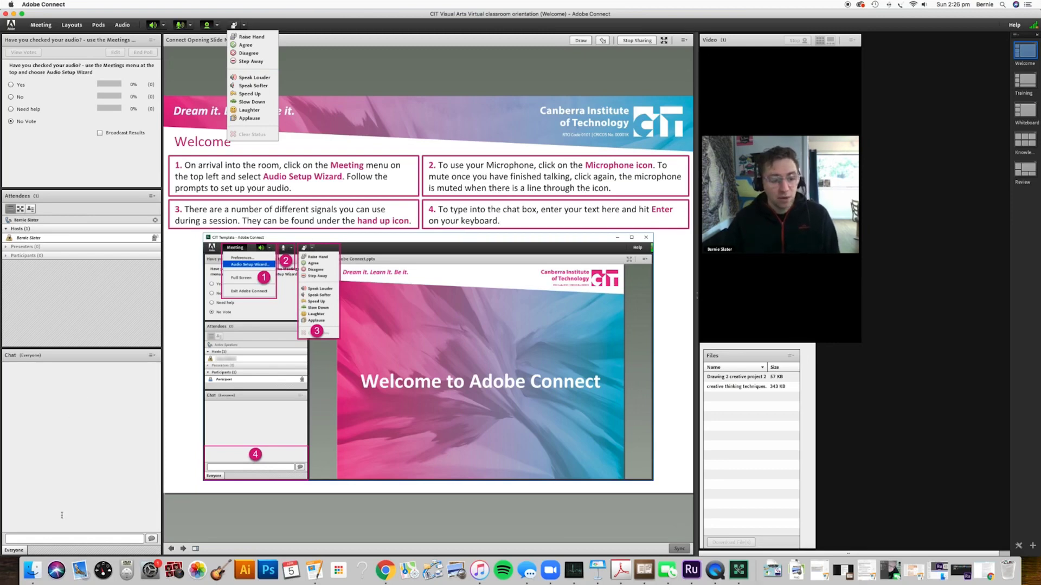
Send the message "Hi no one" to everyone in the meeting chat
click(62, 539)
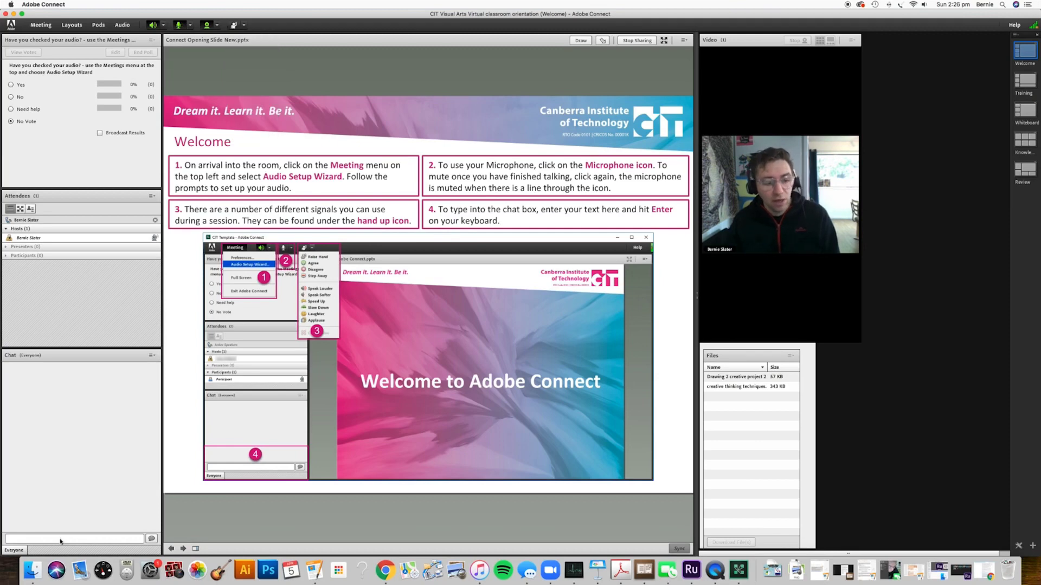
click(60, 539)
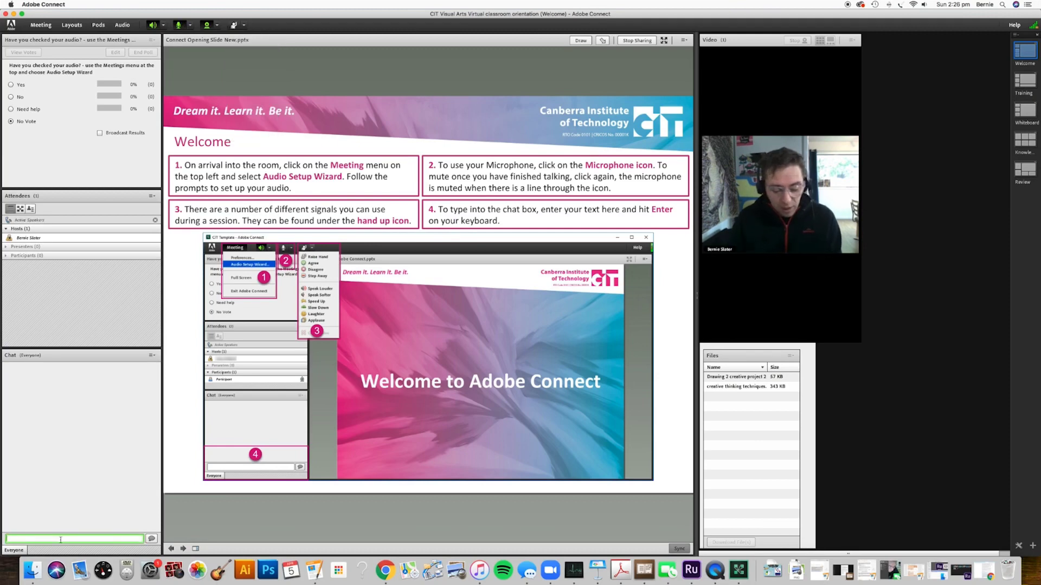
text(Hi no)
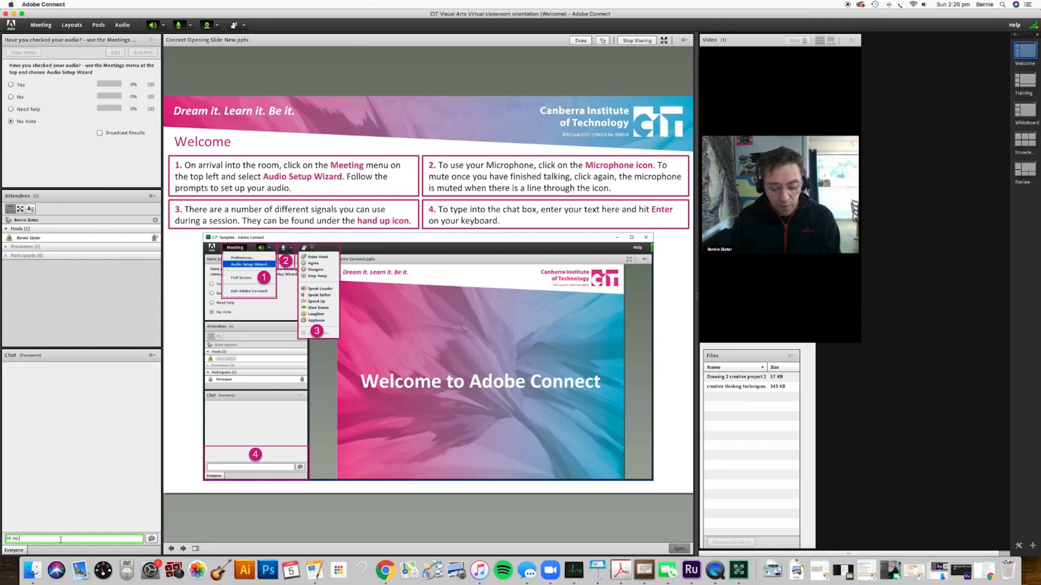
text( one)
key(Return)
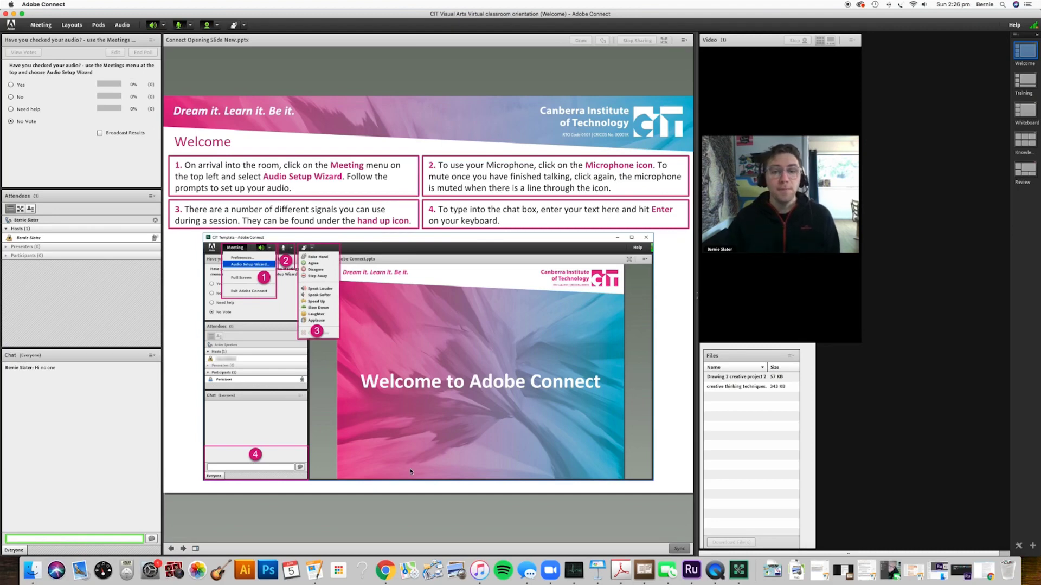
Switch the room to the Training layout and select creative thinking techniques.pptx among the learner handouts
click(1026, 82)
click(1026, 81)
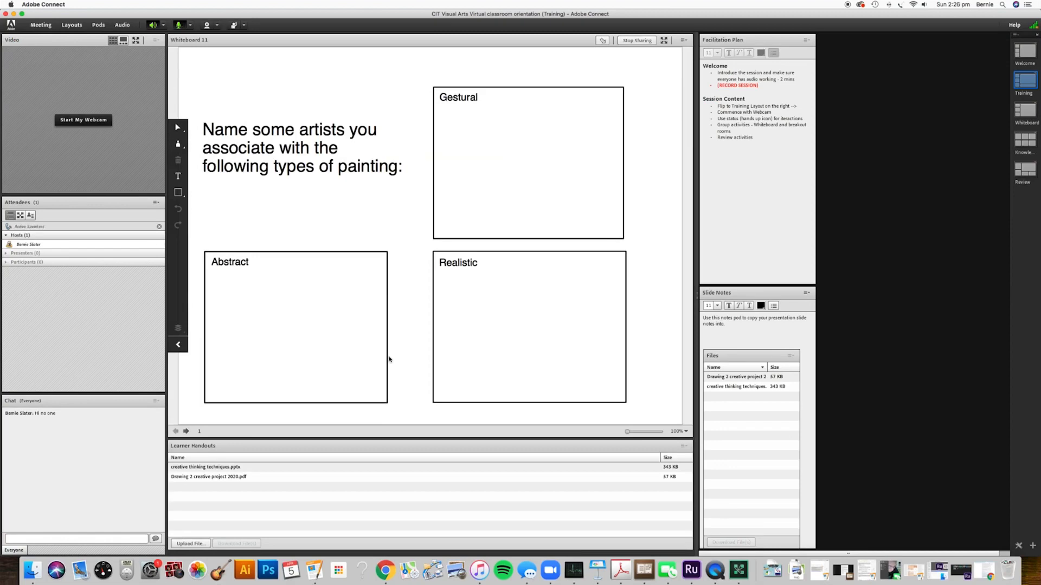
click(228, 469)
click(227, 467)
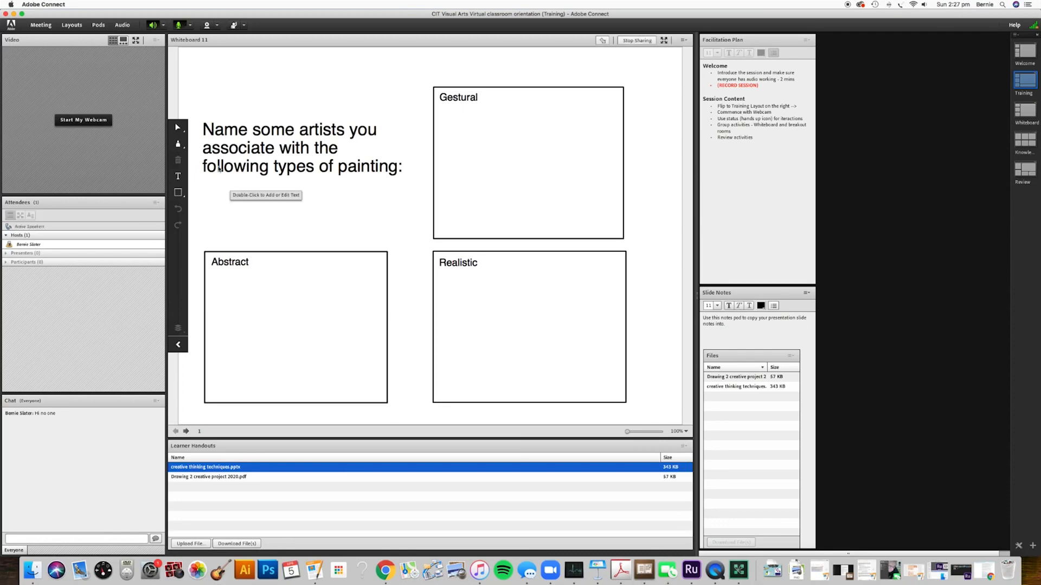
Add the text "Kathe Kollwitz" inside the Gestural box on the whiteboard
click(178, 176)
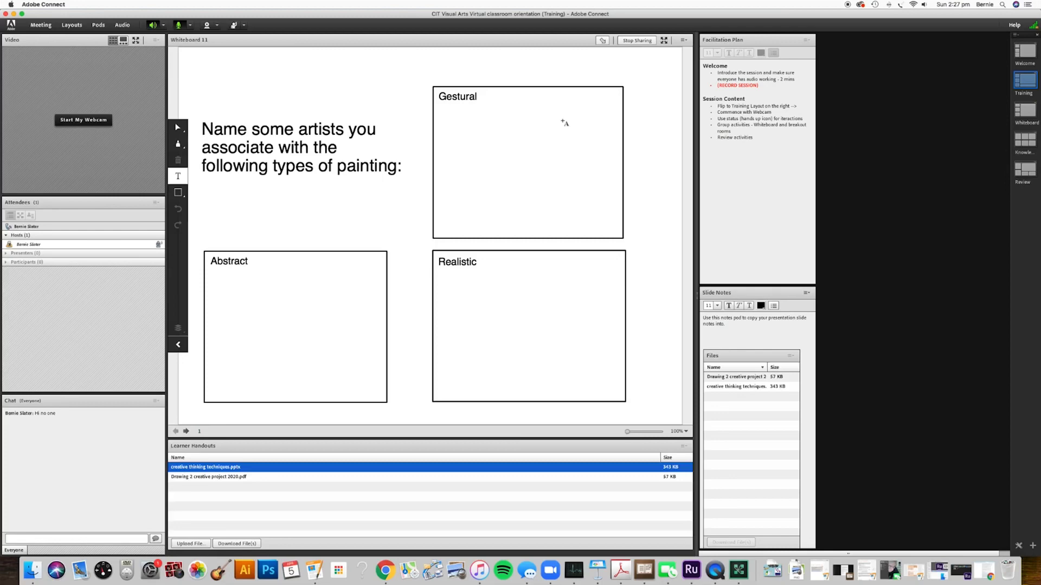
click(552, 105)
text(Kathe )
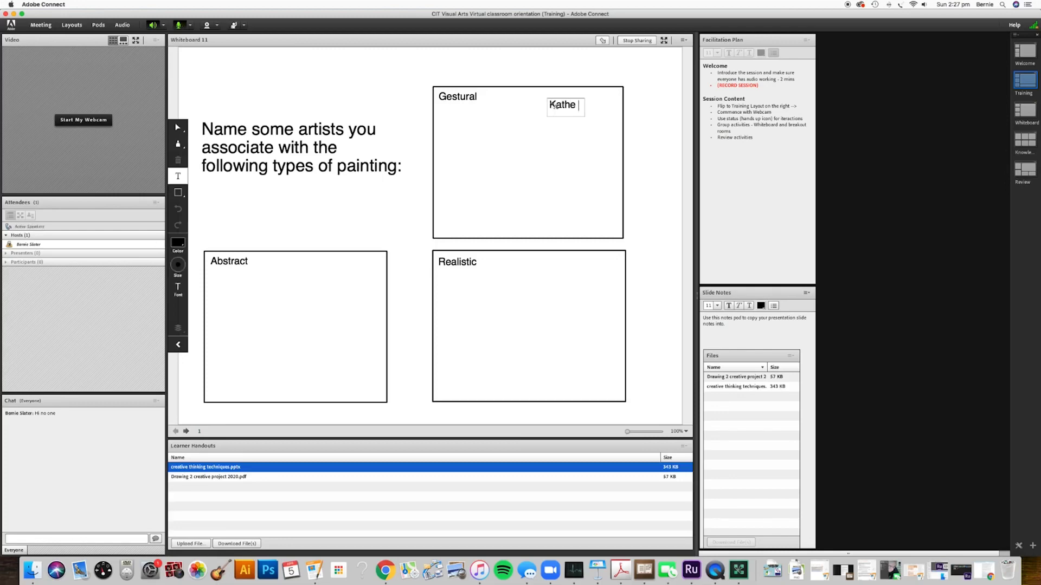
text(Kollwitz)
Pick a magenta hue for the whiteboard drawing tool and place a dot above the question text
click(179, 145)
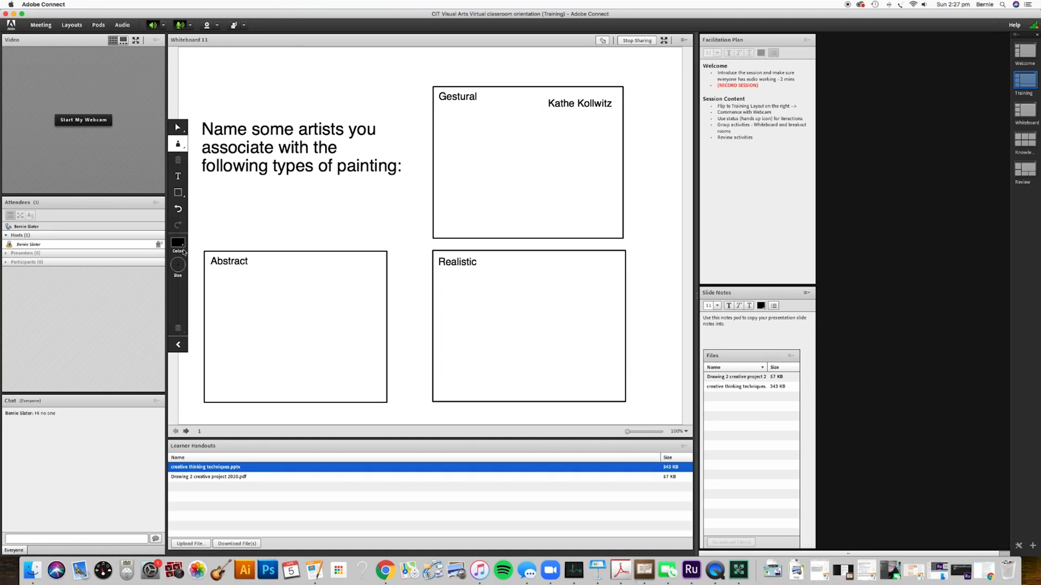
click(183, 252)
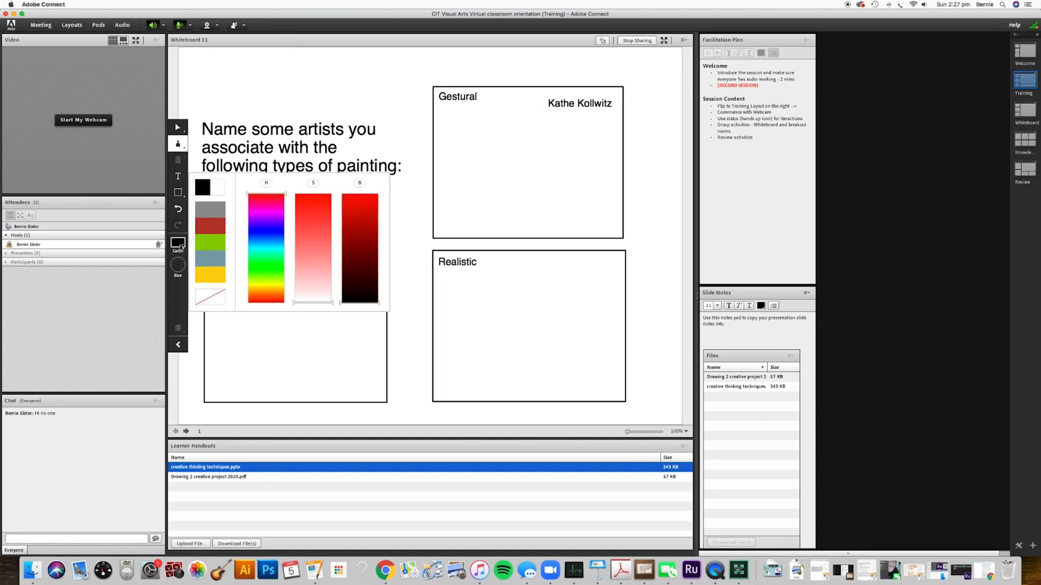
click(273, 213)
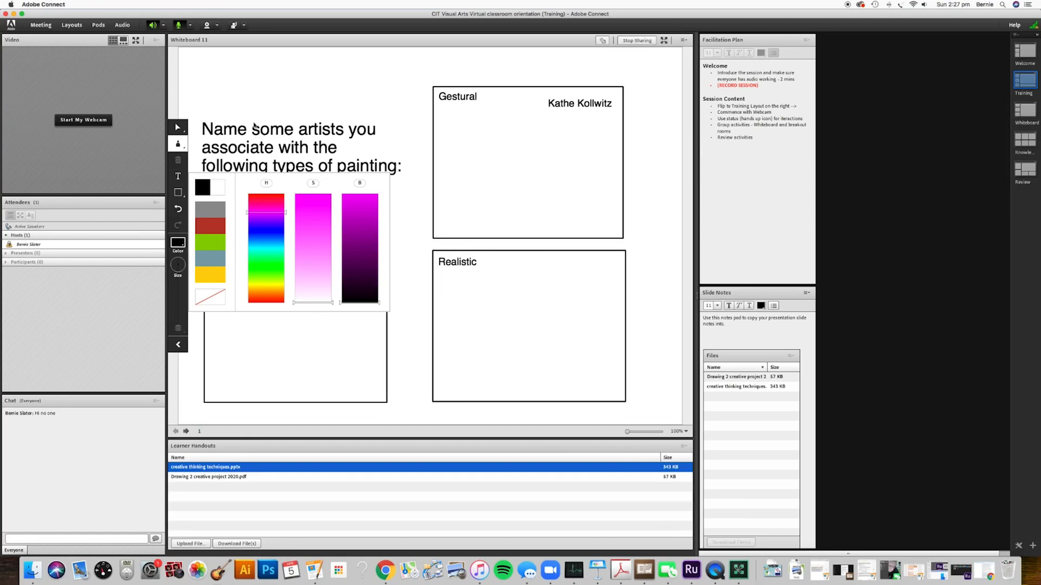
click(246, 109)
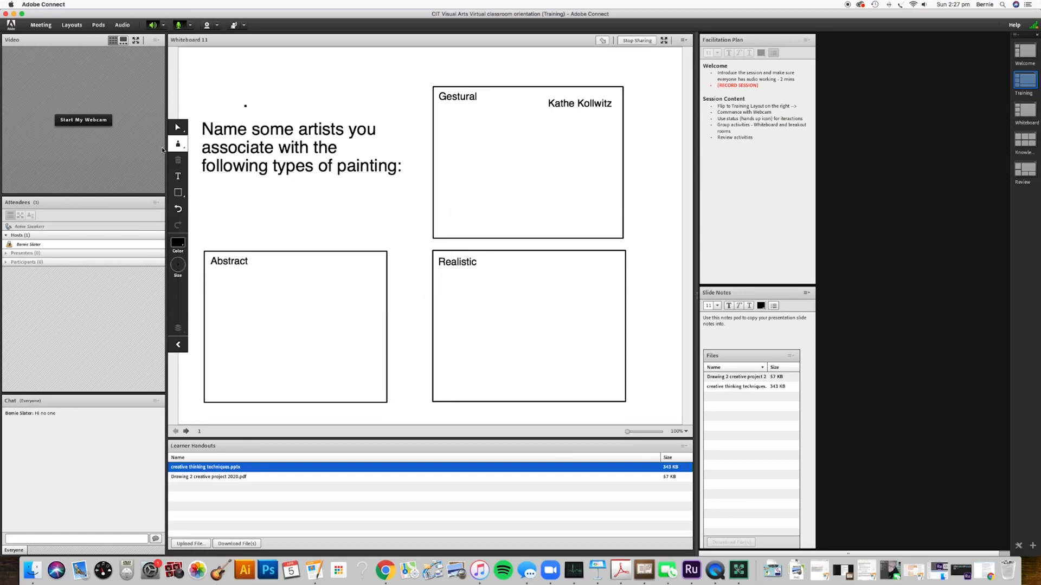
Draw overlapping loops with the yellow highlighter inside the Realistic box and a short stroke inside the Abstract box
click(179, 144)
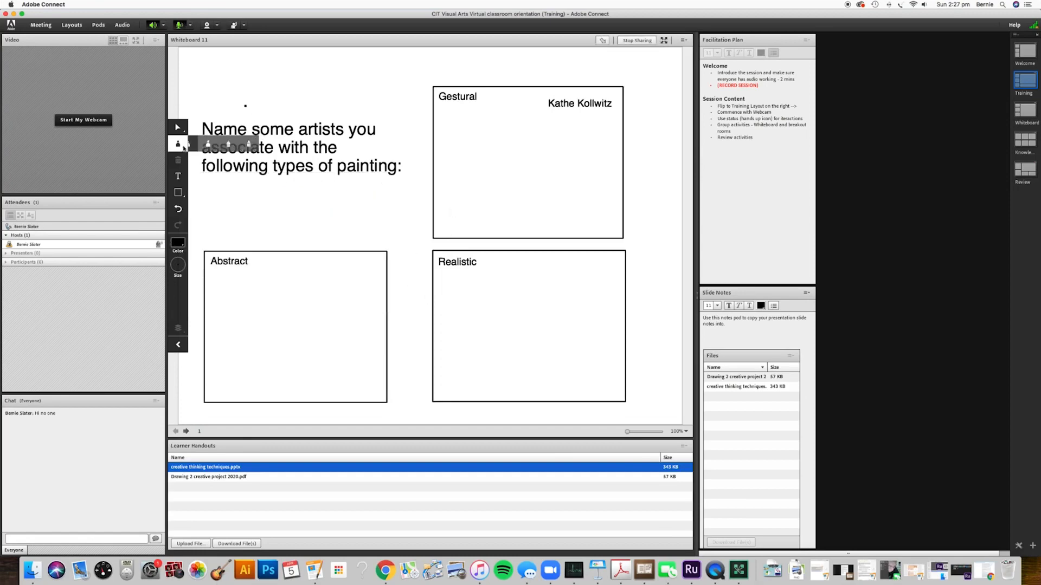
click(220, 146)
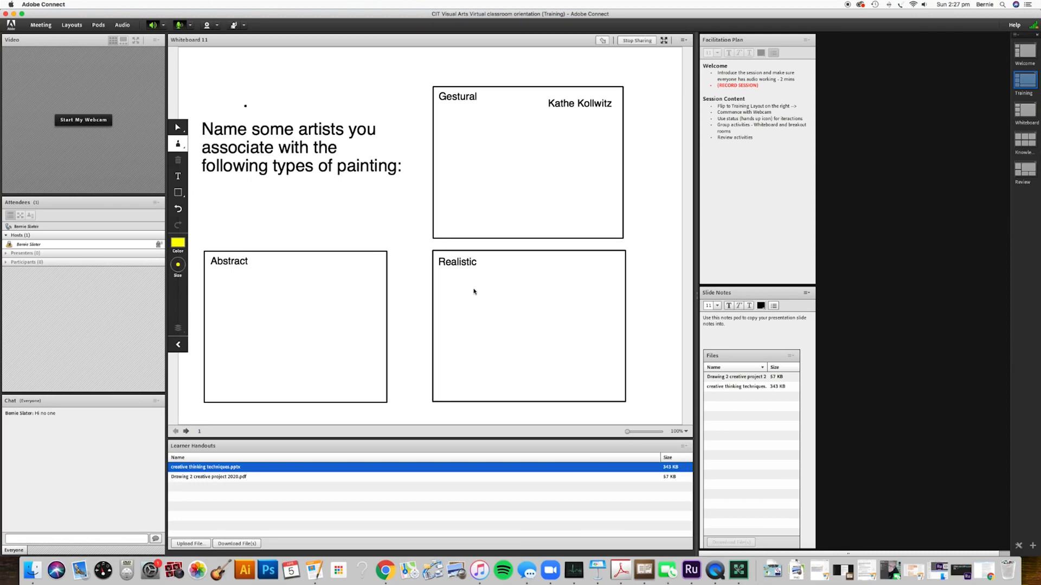
mouse_move(474, 291)
mouse_down()
mouse_move(455, 302)
mouse_move(509, 304)
mouse_move(525, 328)
mouse_move(480, 323)
mouse_move(463, 304)
mouse_up()
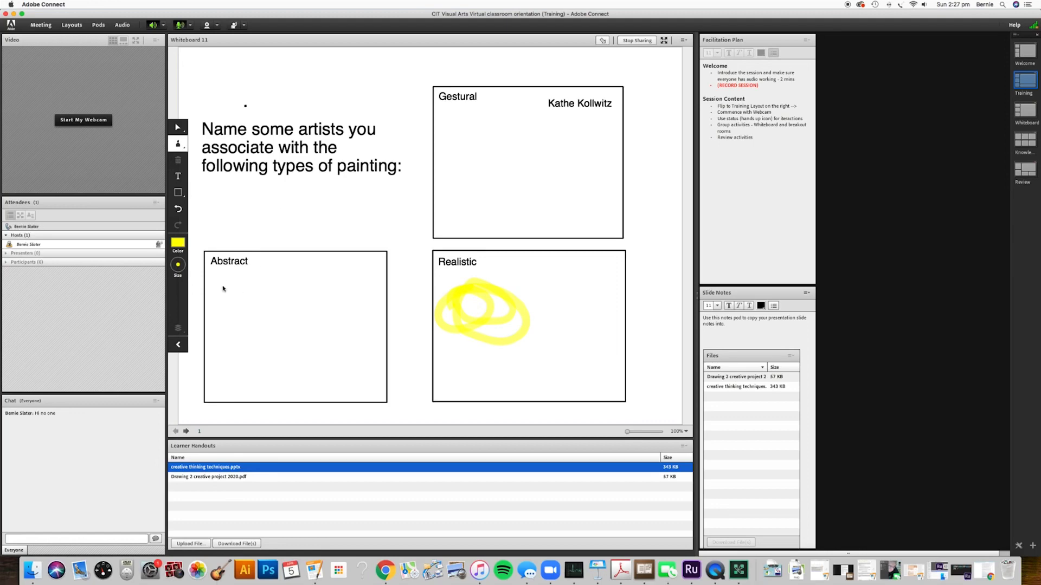
mouse_move(220, 281)
mouse_down()
mouse_move(246, 313)
mouse_move(257, 284)
mouse_up()
Stop sharing the whiteboard and choose to share a document in its place
click(640, 42)
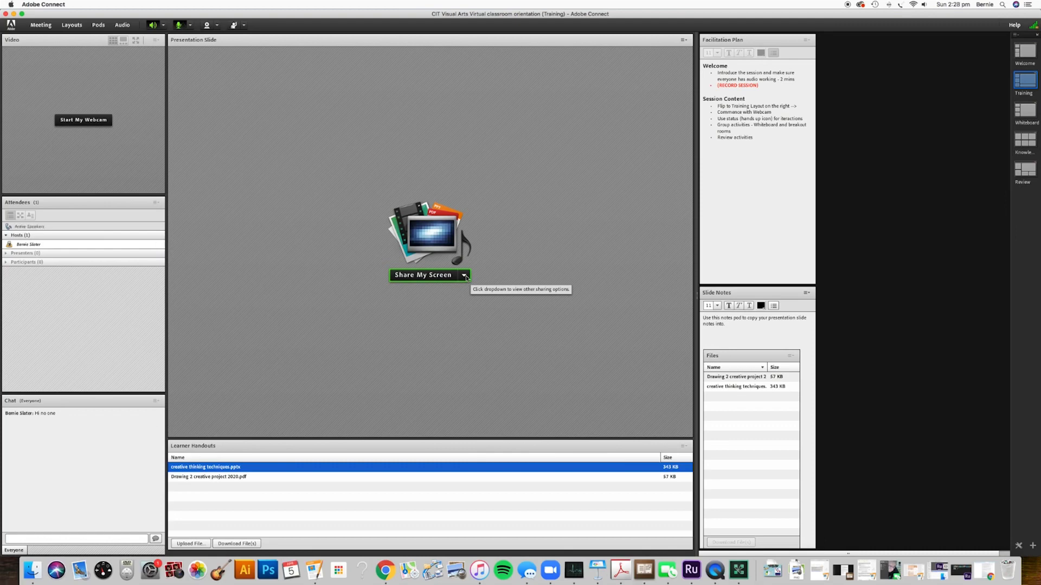
click(465, 276)
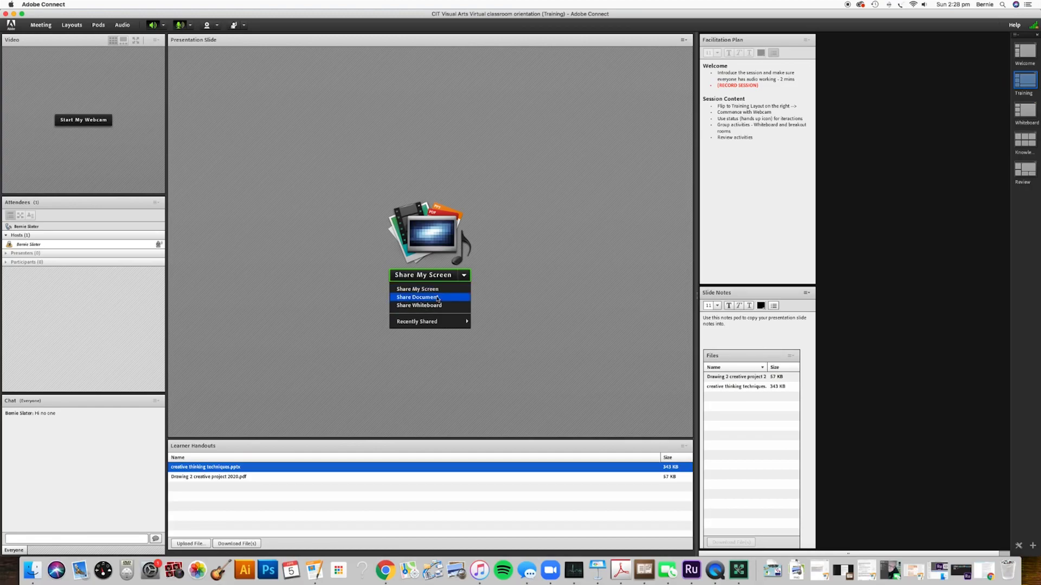
click(433, 297)
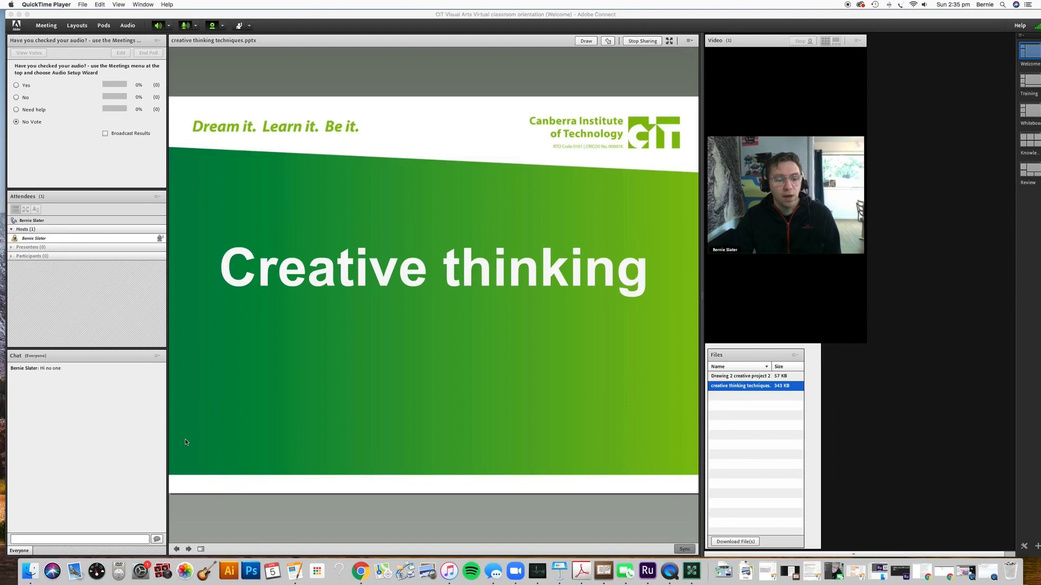
Advance the shared creative thinking presentation from its title slide through the Creativity and Neuroplasticity slides to the one after them
click(189, 552)
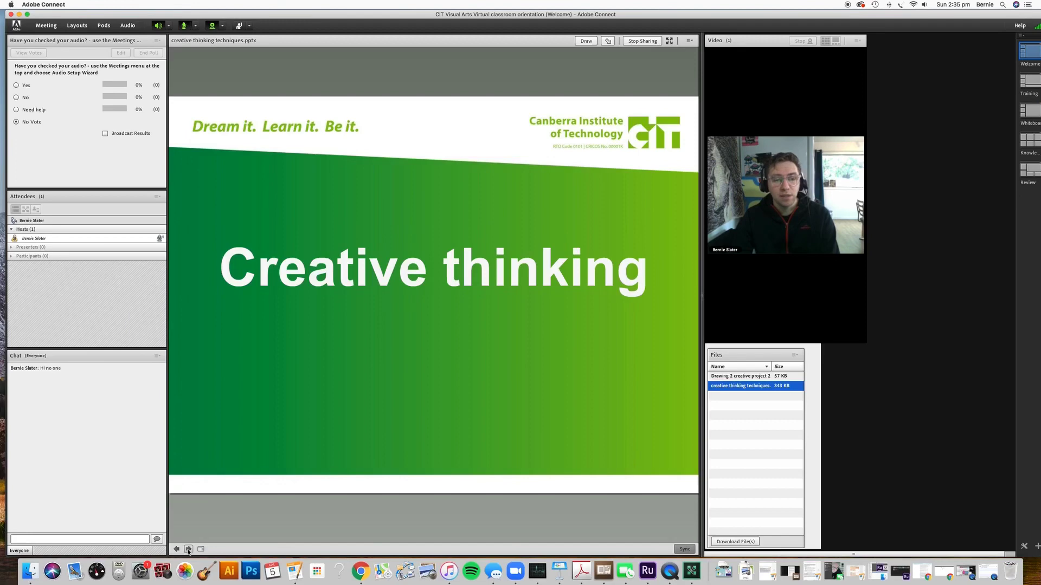
click(188, 549)
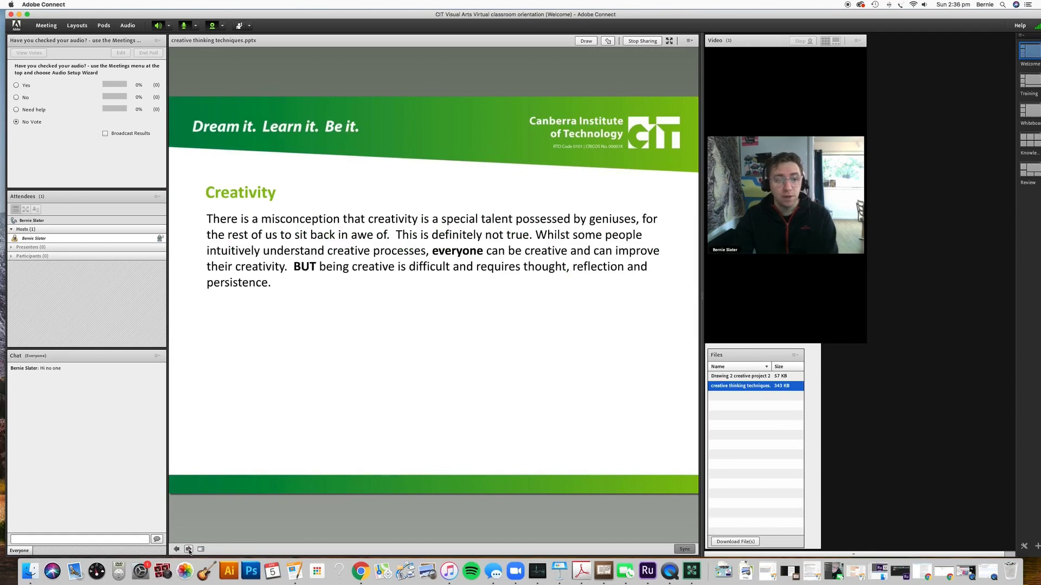
click(189, 550)
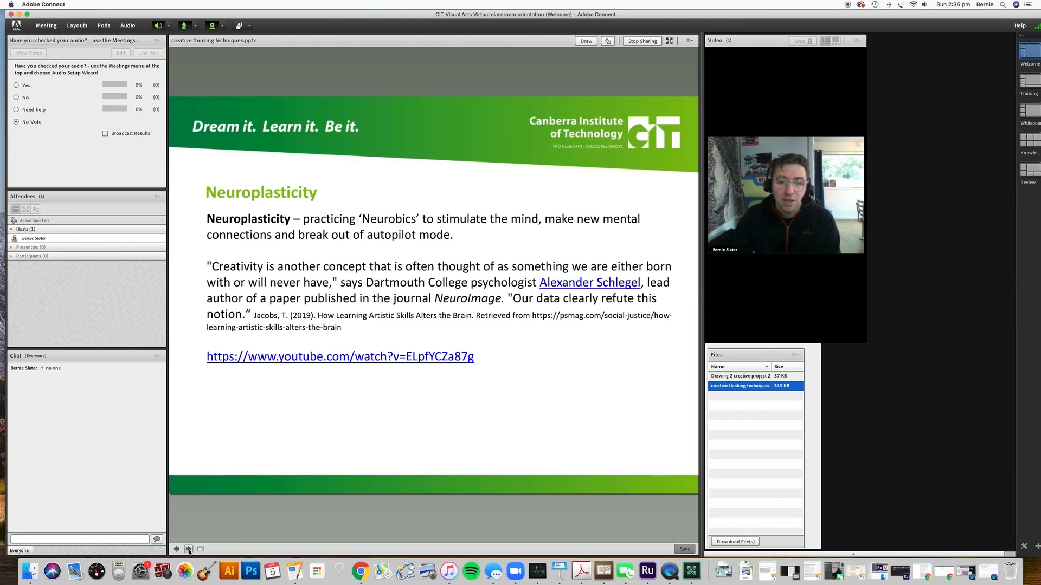
click(189, 549)
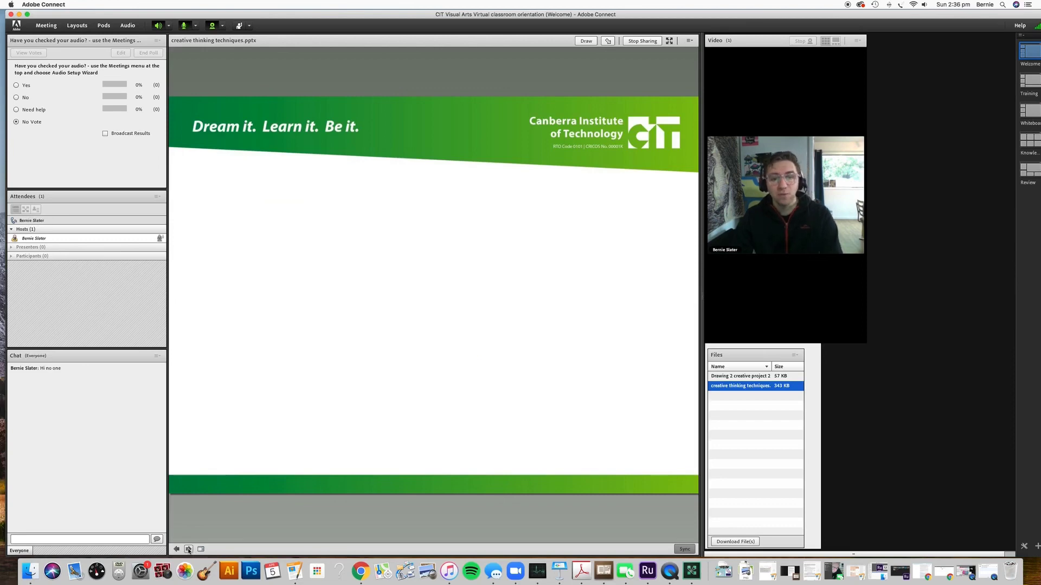